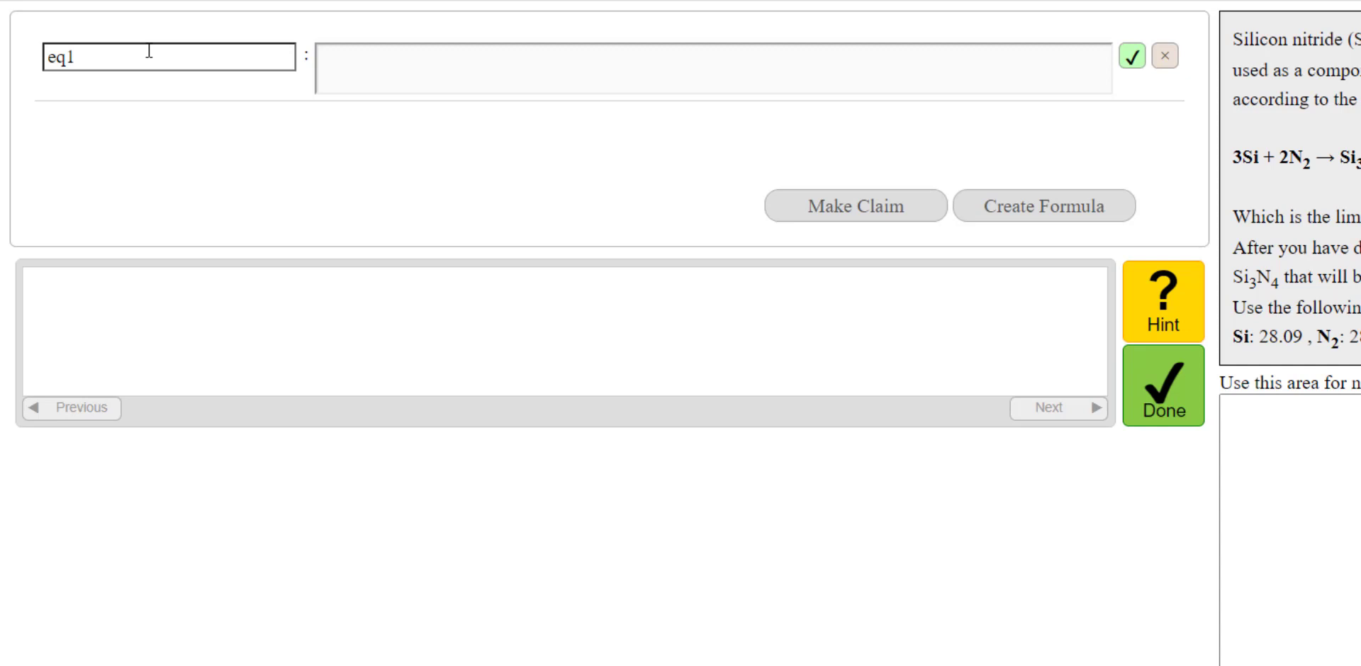
# - Replace the default name of the new formula with "mol Si"
pyautogui.click(129, 56)
pyautogui.press('BackSpace')
pyautogui.press('BackSpace')
pyautogui.press('BackSpace')
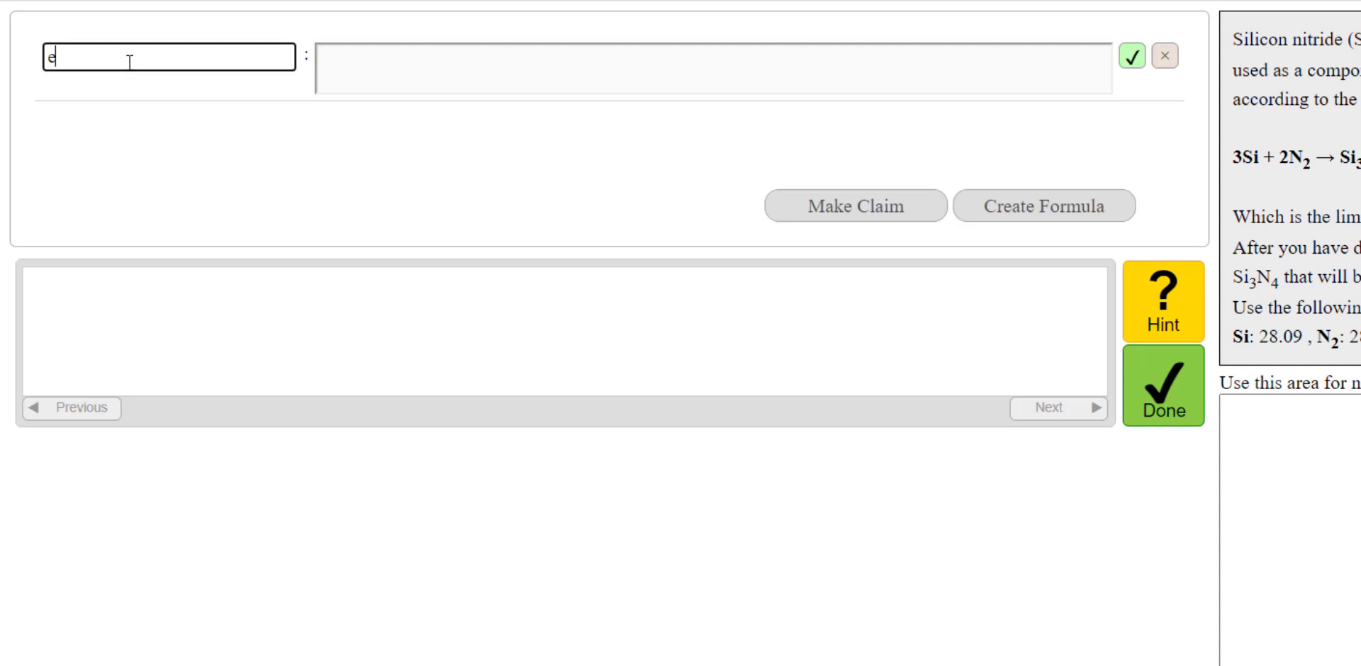
pyautogui.write('mol Si')
# - Enter and confirm the mol Si expression as 2.00 g Si times 1 mol Si over 18.09 g Si
pyautogui.click(675, 77)
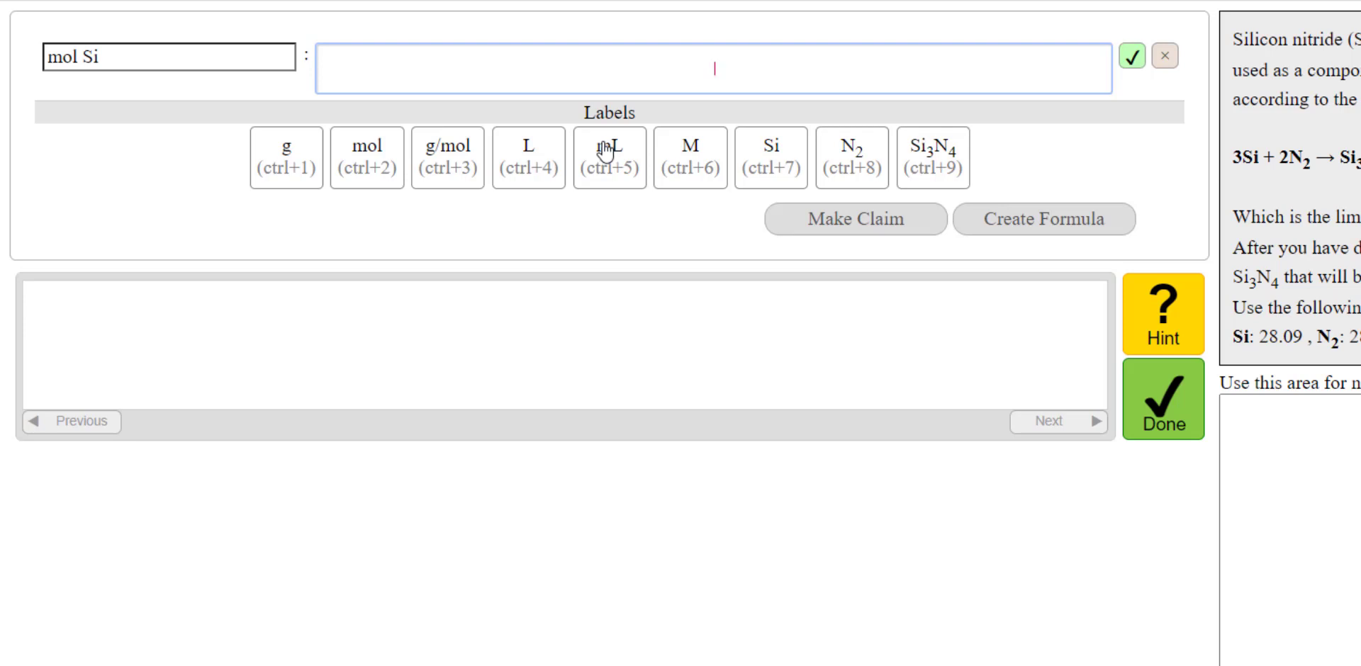
pyautogui.write('2.00')
pyautogui.click(292, 177)
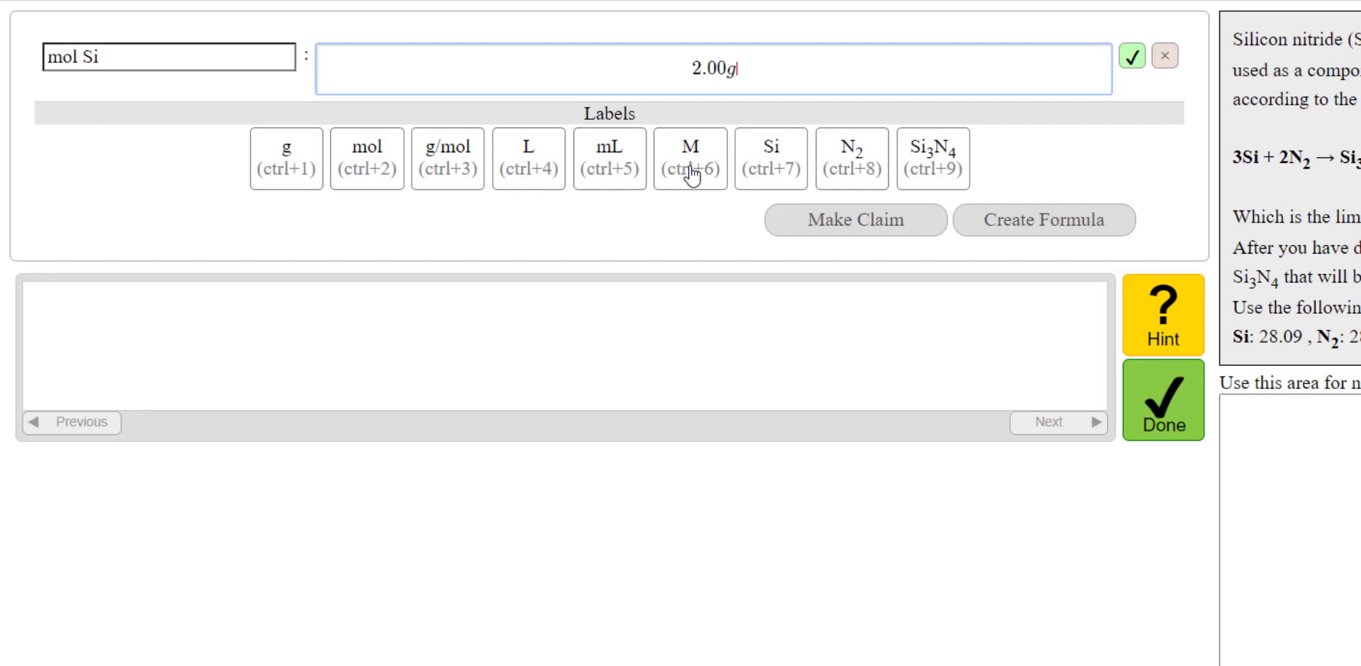
pyautogui.click(777, 170)
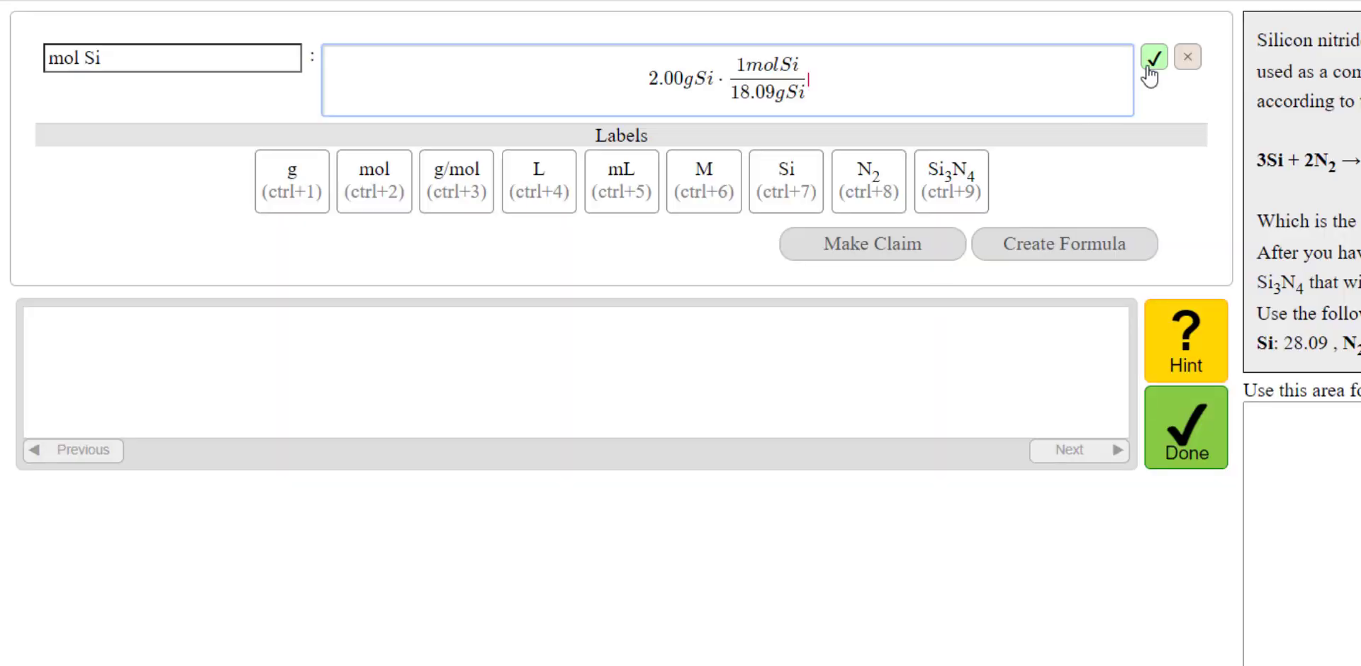
pyautogui.click(1151, 63)
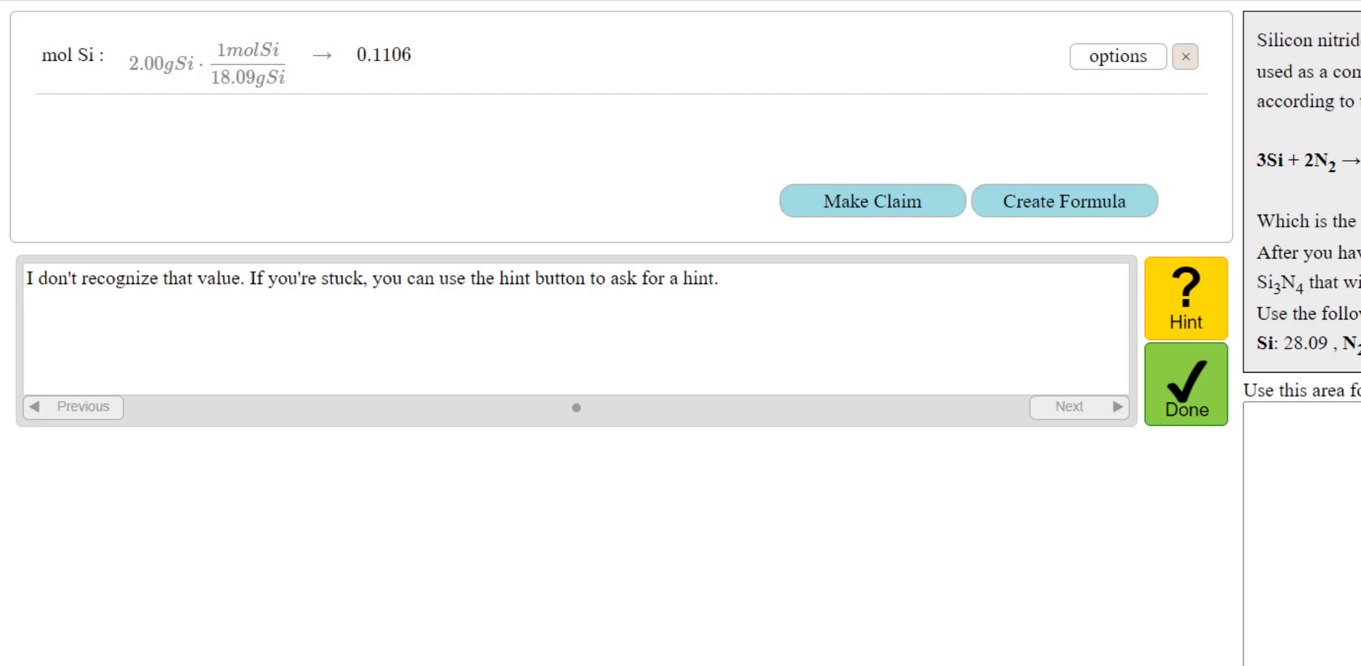
# - Request a hint about the mole conversion and read through to its last page
pyautogui.click(1176, 317)
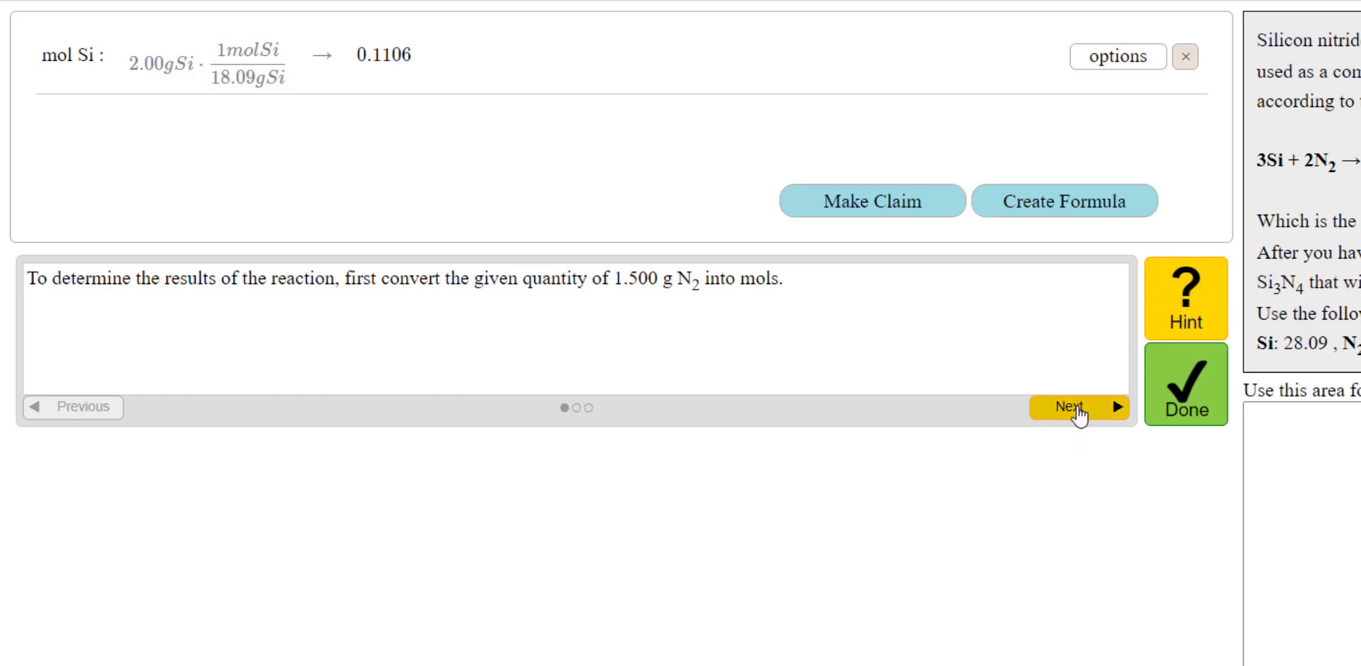
pyautogui.click(1077, 408)
pyautogui.click(1077, 408)
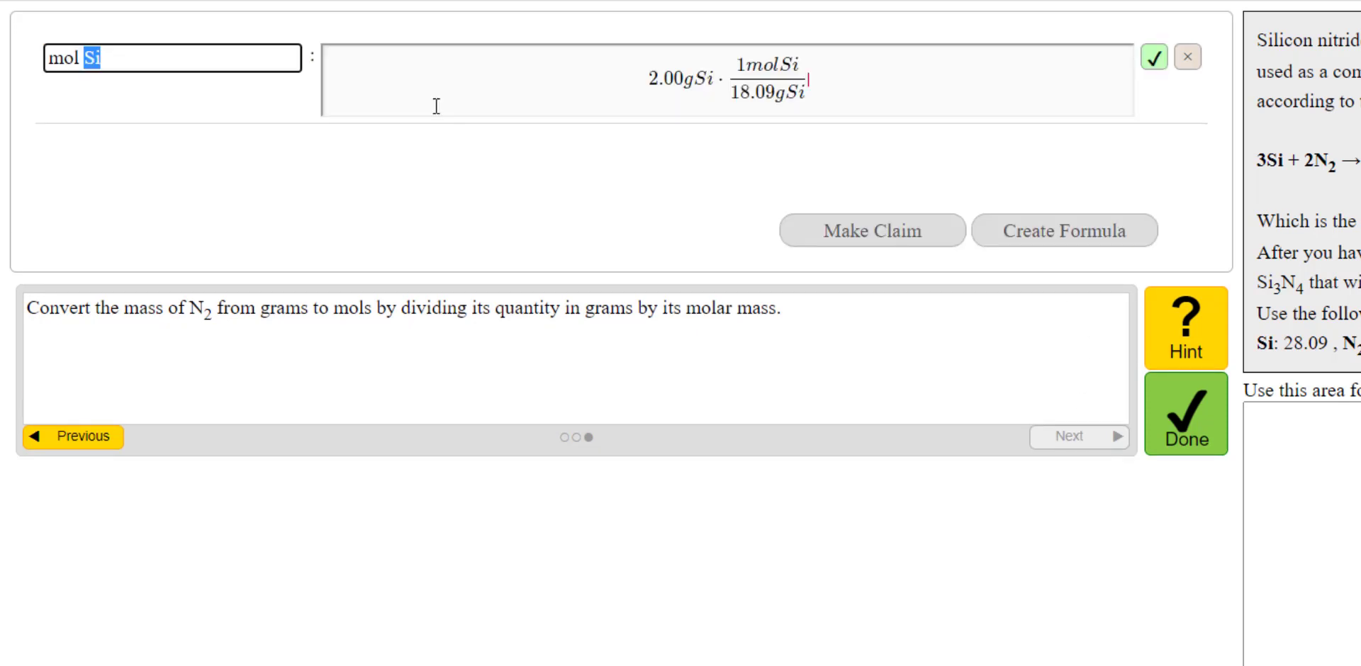
# - Correct the denominator of the mol Si formula to 28.09 g Si and confirm the formula
pyautogui.click(750, 93)
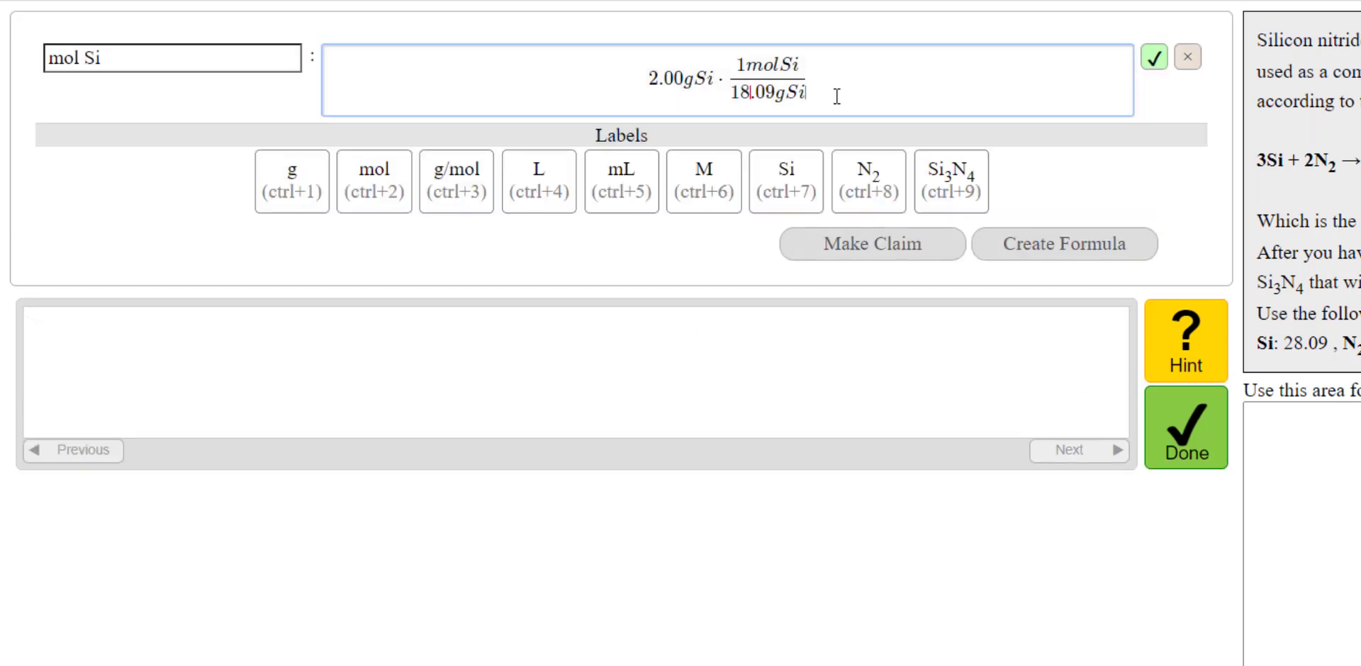
pyautogui.press('BackSpace')
pyautogui.press('BackSpace')
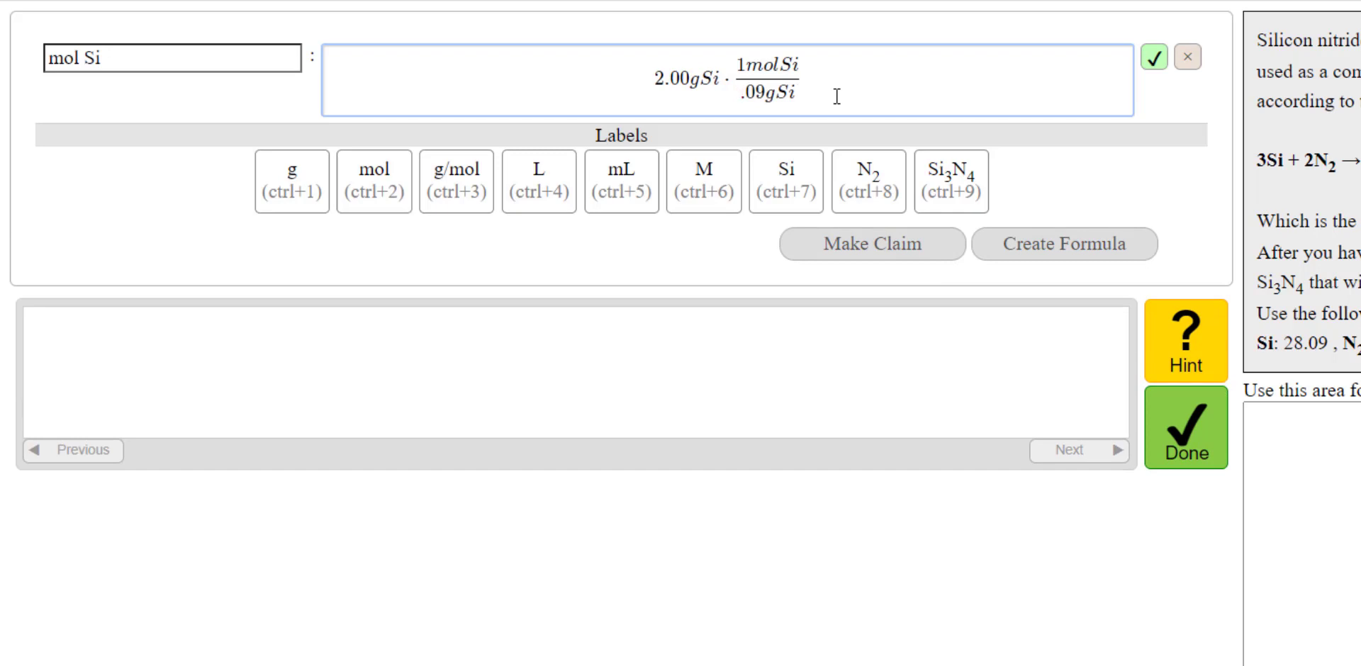
pyautogui.write('28')
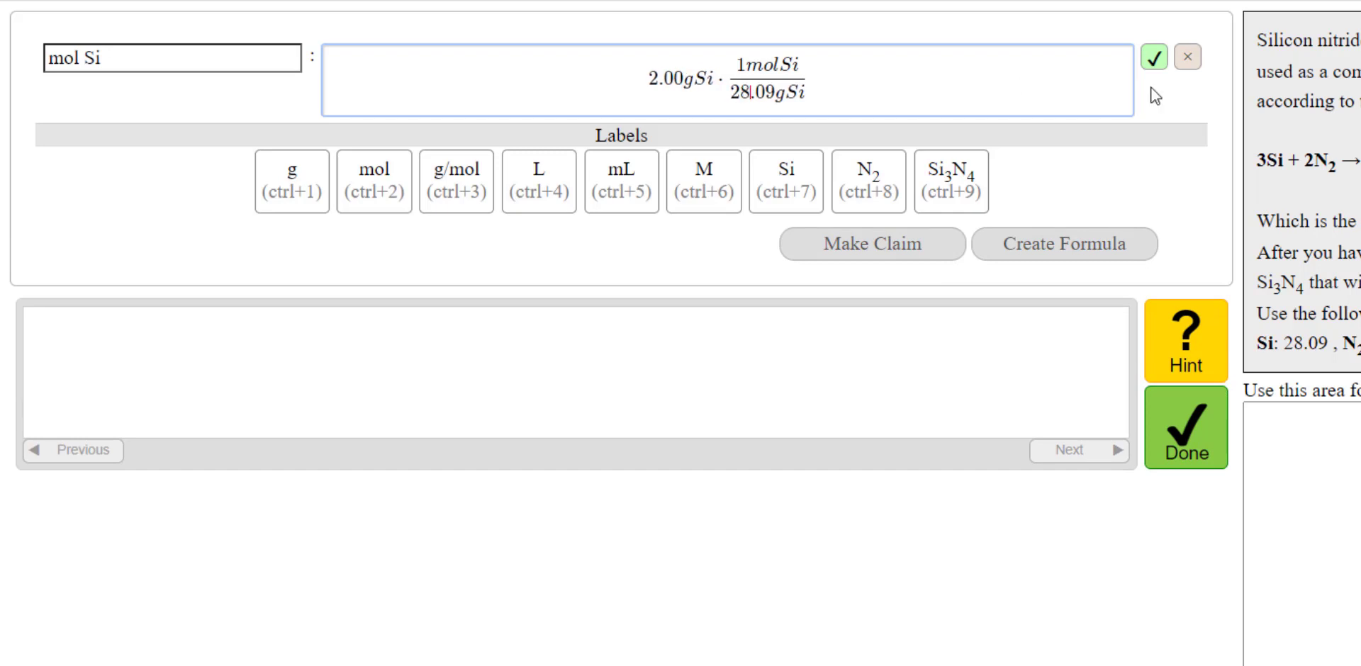
pyautogui.click(1154, 58)
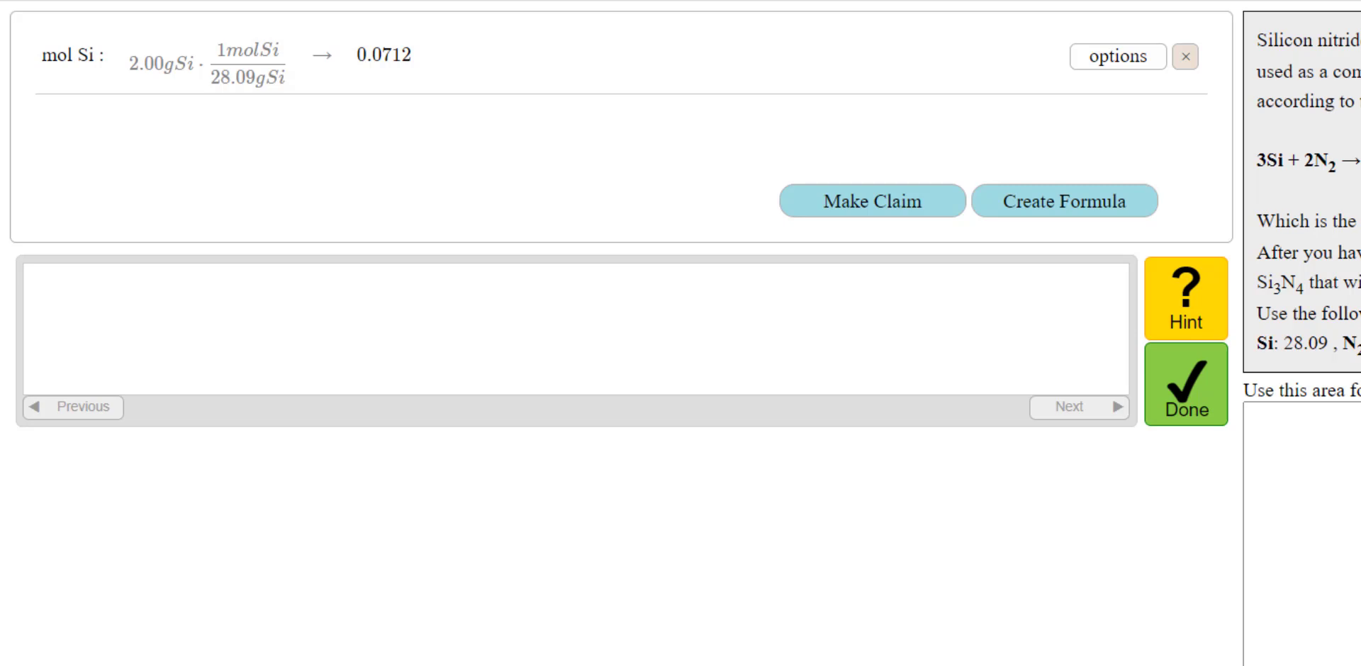
# - Label the mol Si result with the unit mol and the substance Si
pyautogui.click(1097, 71)
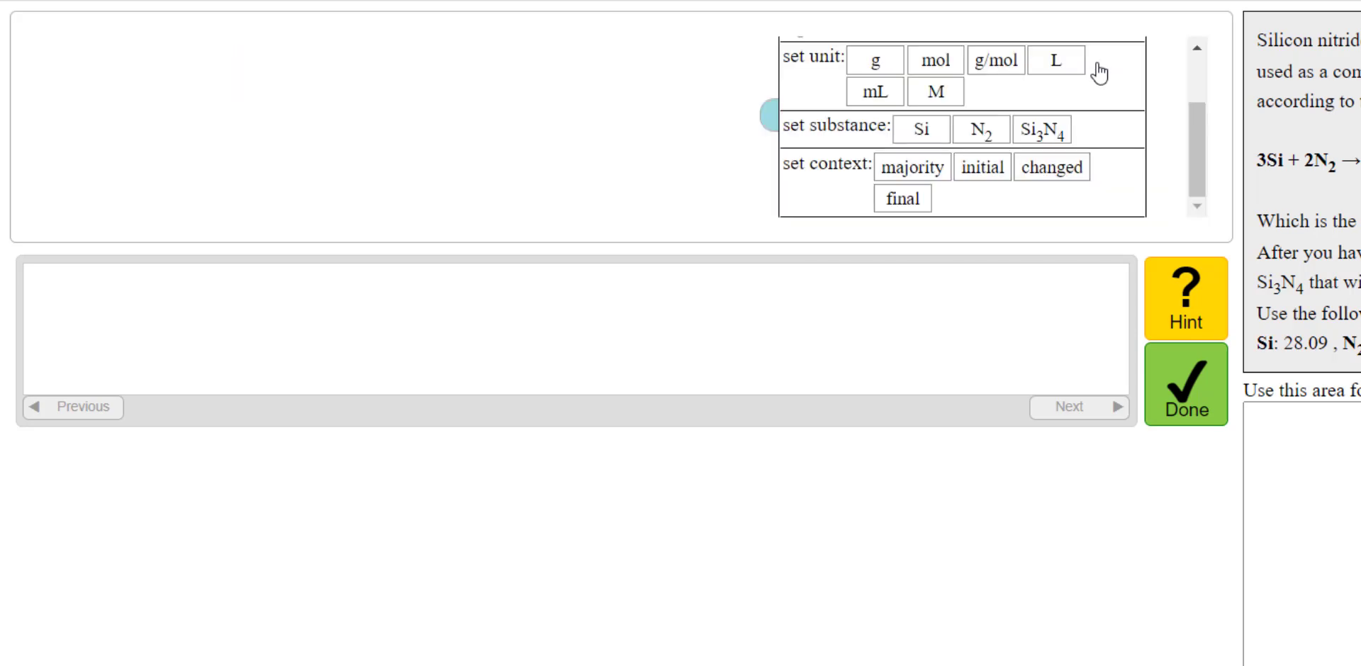
pyautogui.click(937, 70)
pyautogui.click(901, 139)
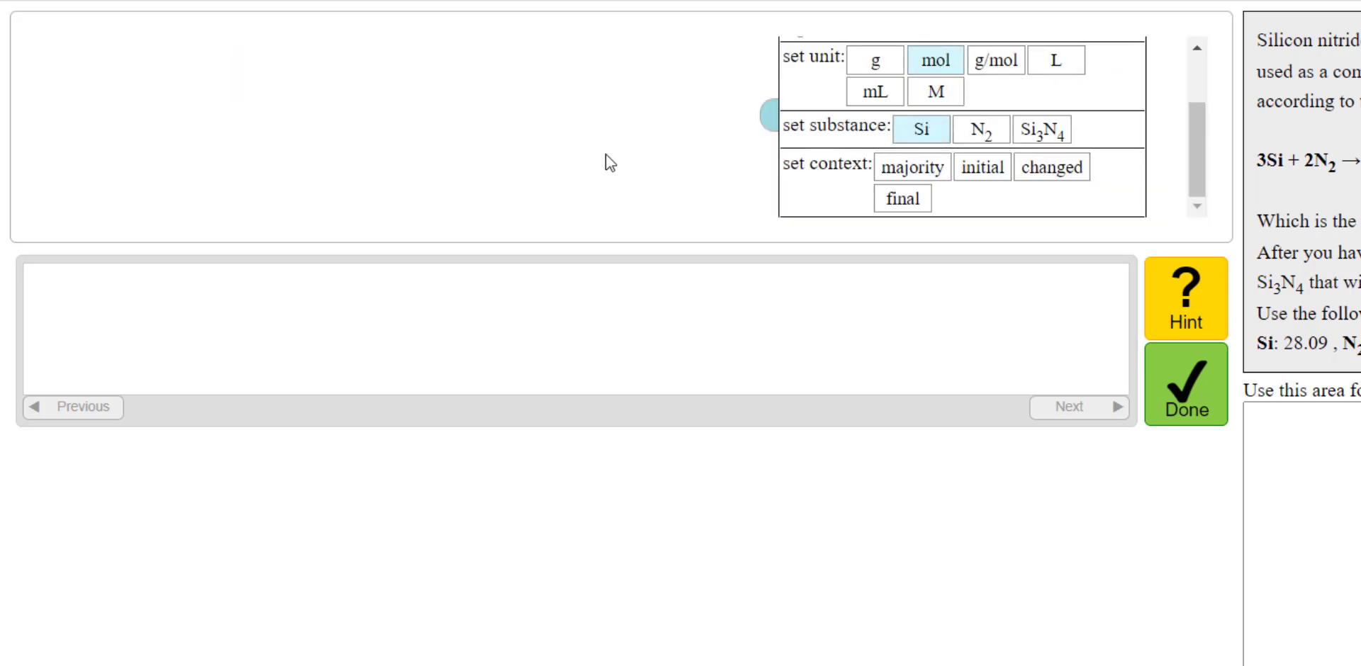
pyautogui.click(608, 161)
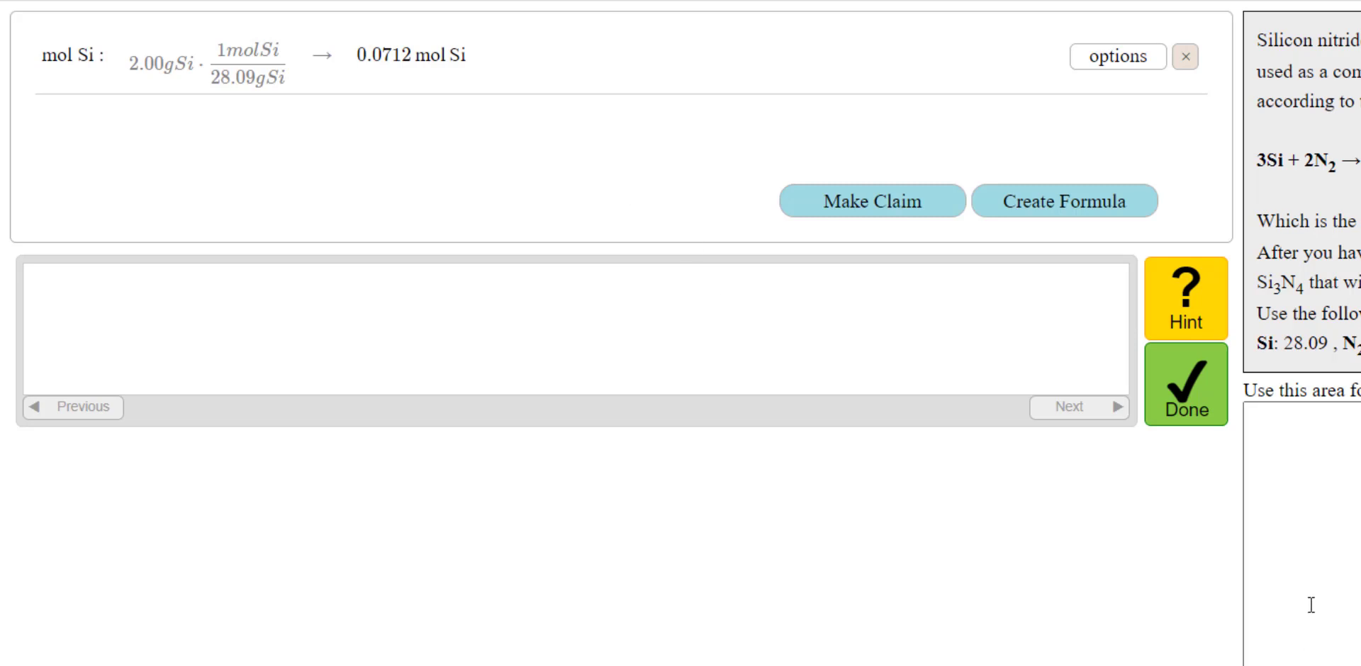
# - Request a hint for the next calculation and advance through its pages
pyautogui.click(1203, 301)
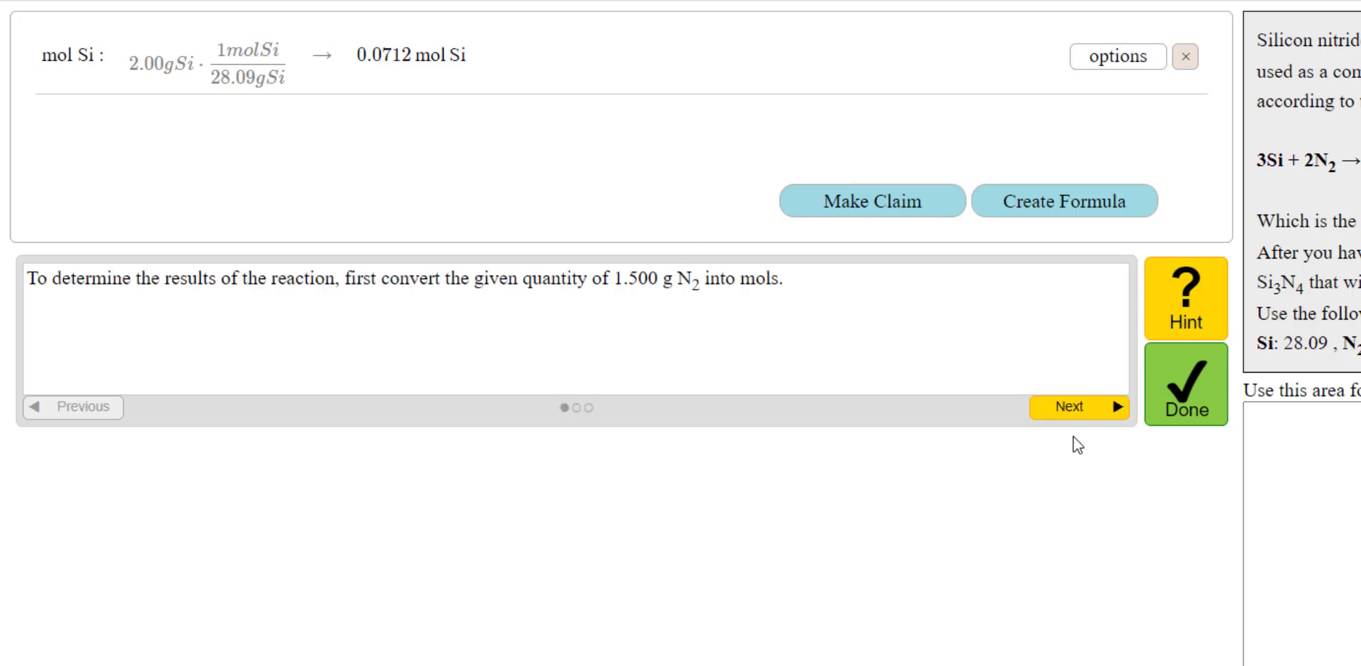
pyautogui.click(1086, 418)
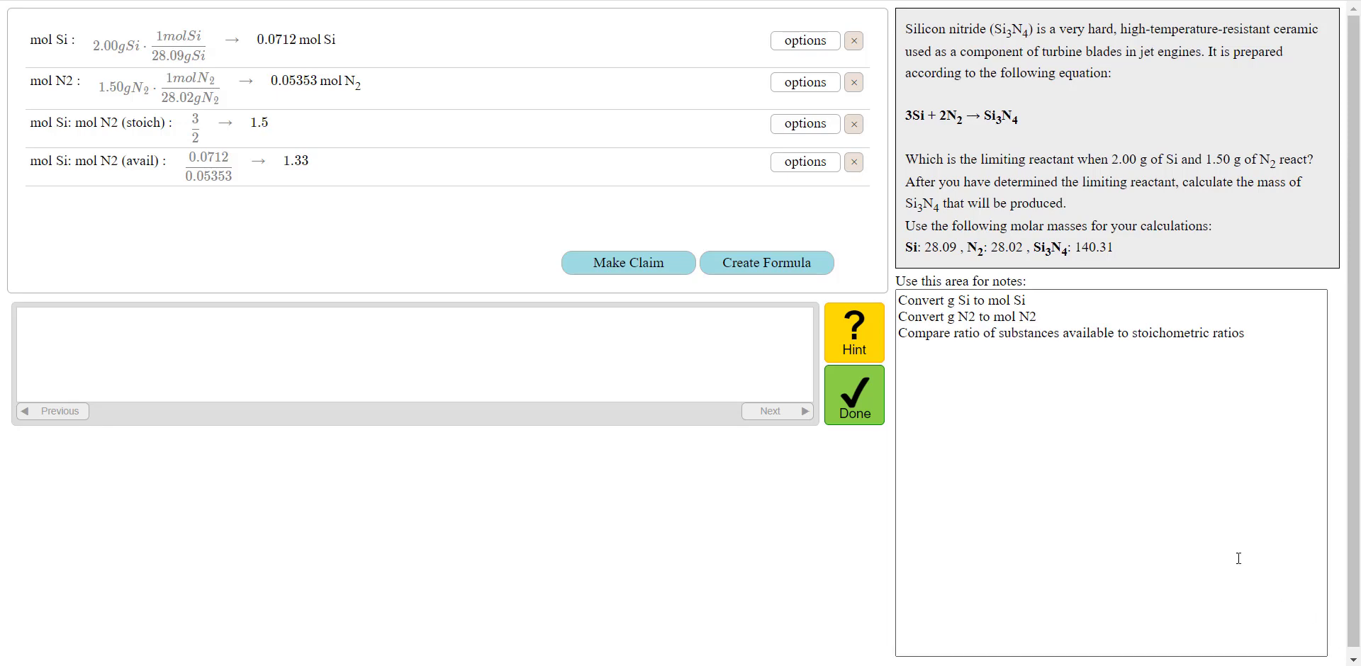
# - Add a Limiting Reagent claim and choose Si as the limiting reagent
pyautogui.click(582, 271)
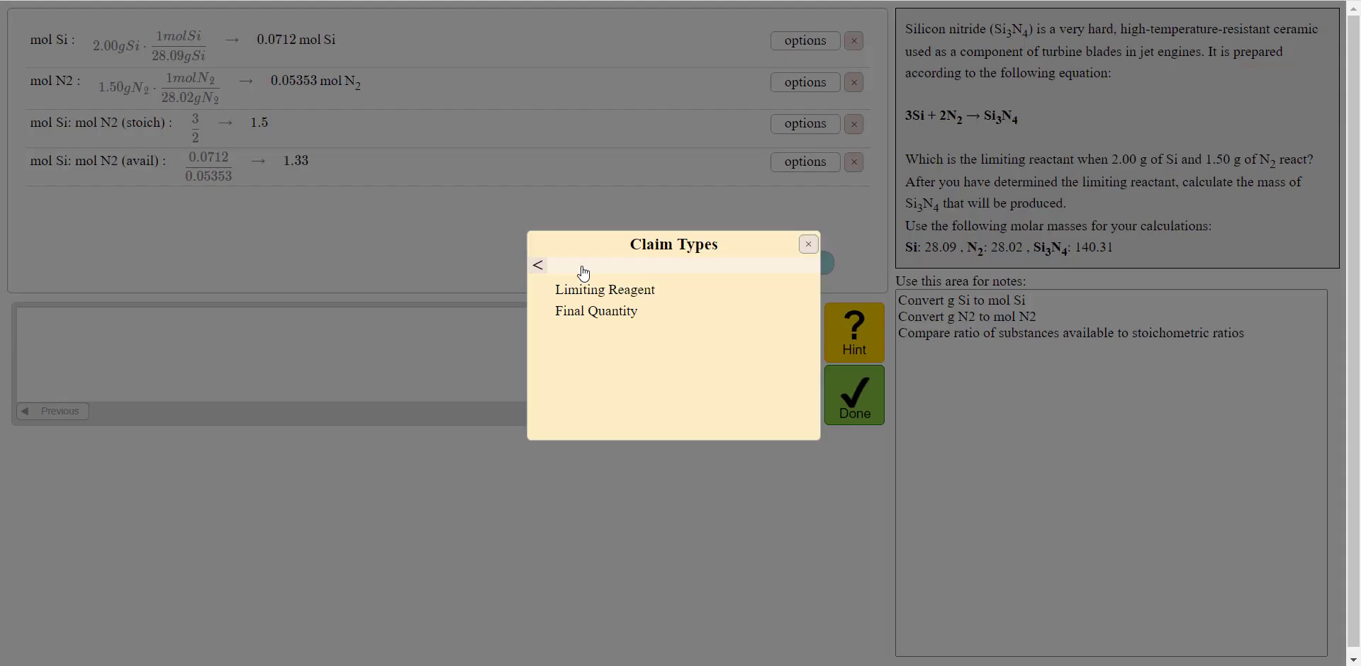
pyautogui.click(592, 291)
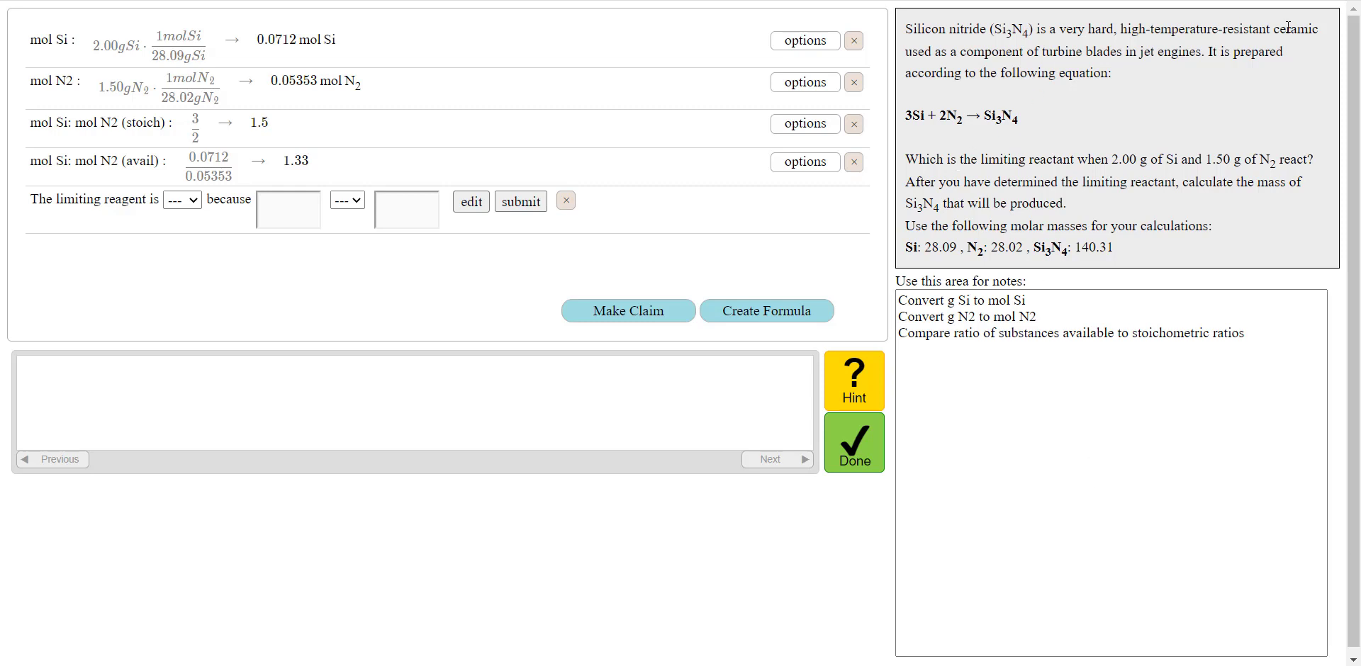
pyautogui.click(182, 201)
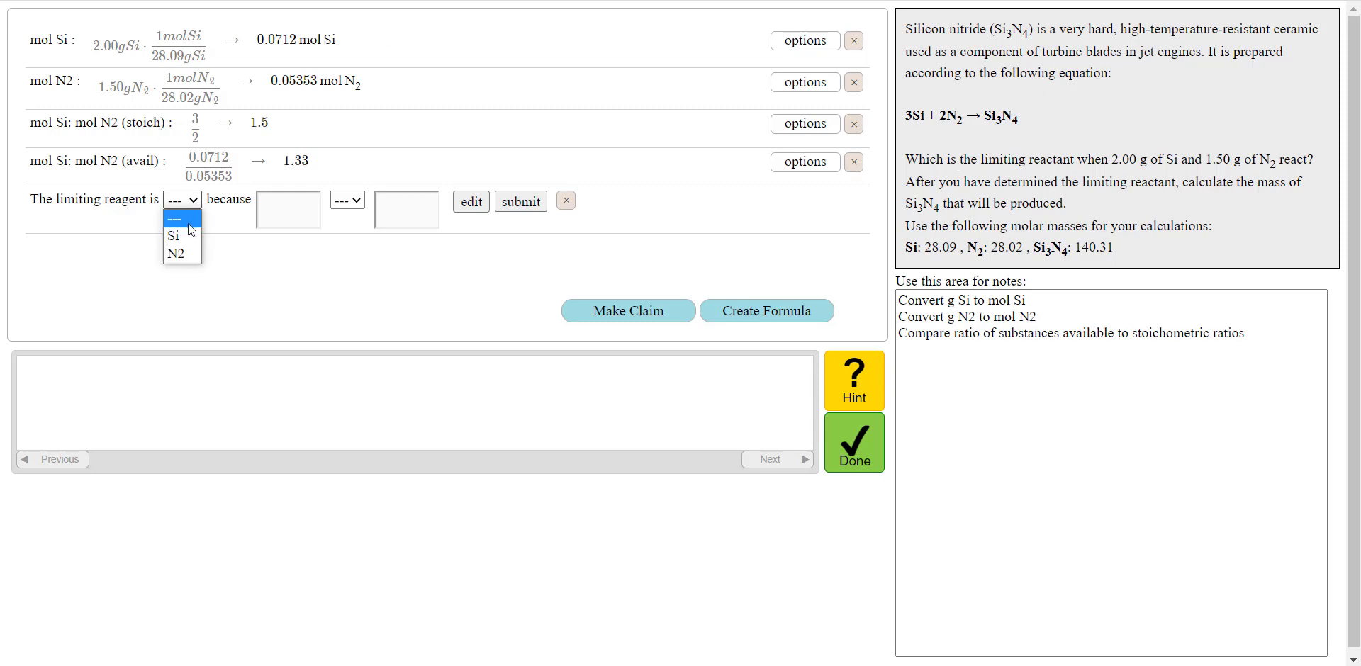
pyautogui.click(185, 238)
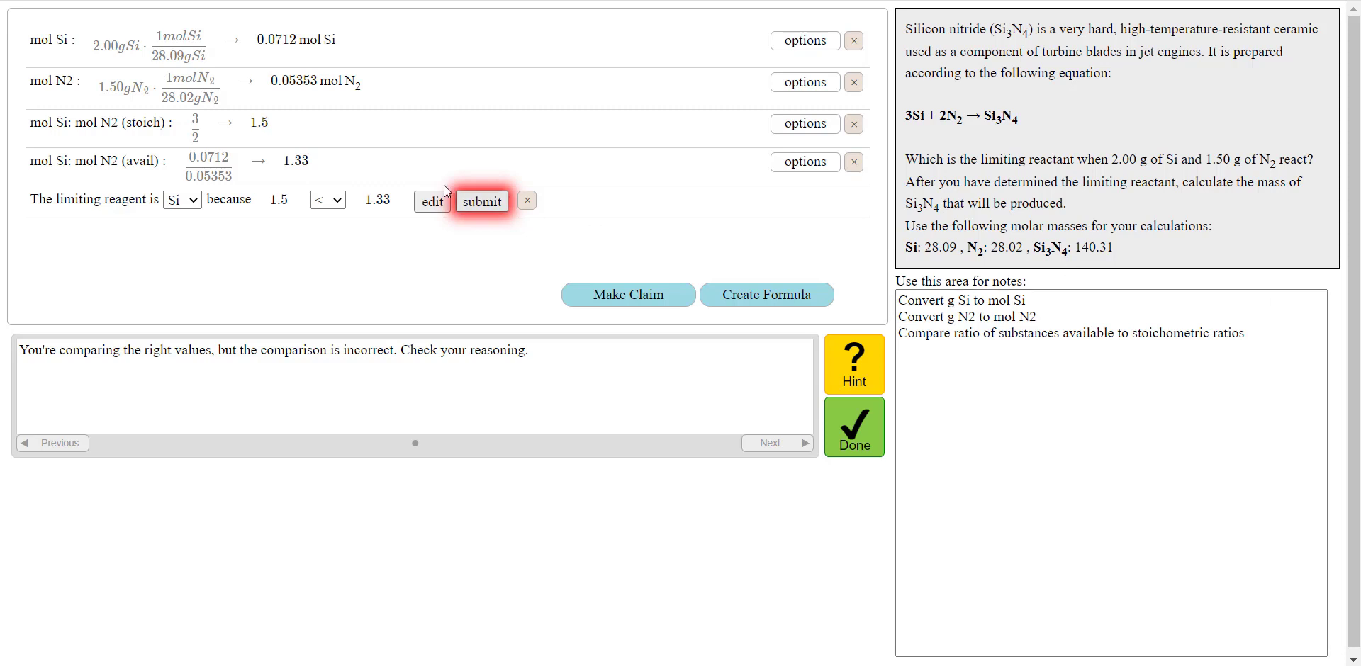
# - Correct the limiting reagent claim's comparison to 1.33 < 1.5 and resubmit the claim
pyautogui.click(284, 201)
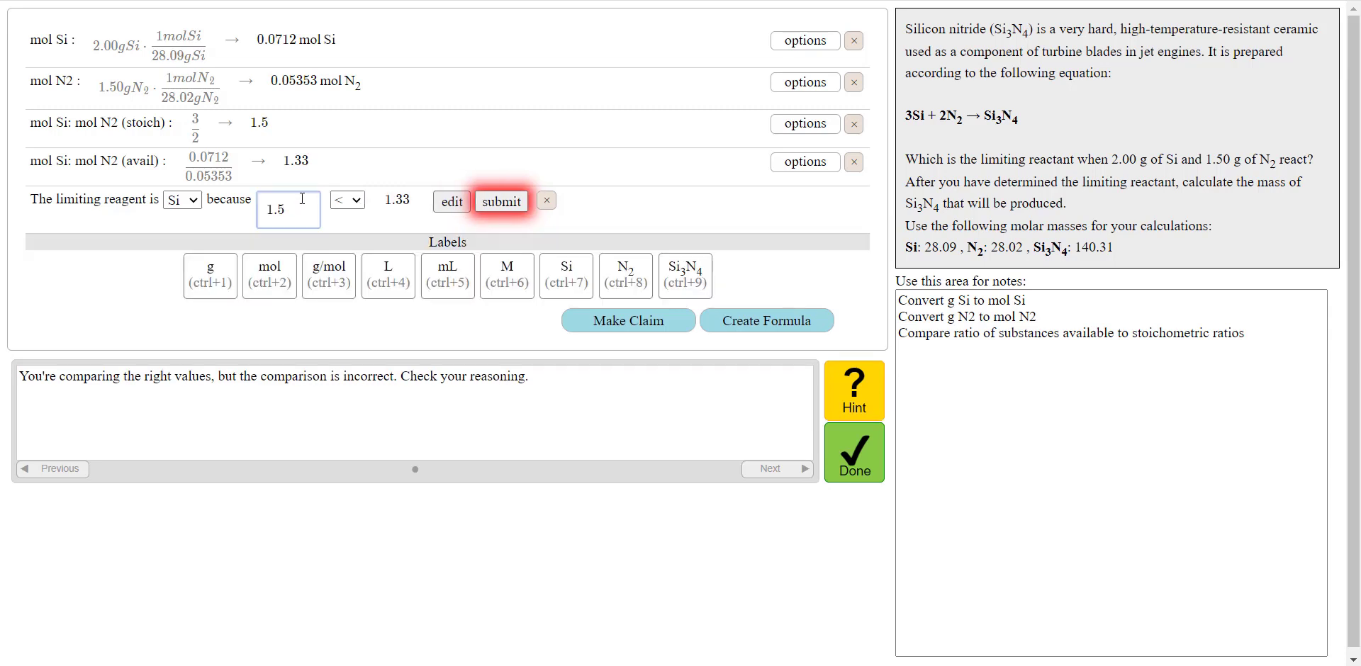
pyautogui.press('BackSpace')
pyautogui.write('33')
pyautogui.click(401, 202)
pyautogui.click(390, 202)
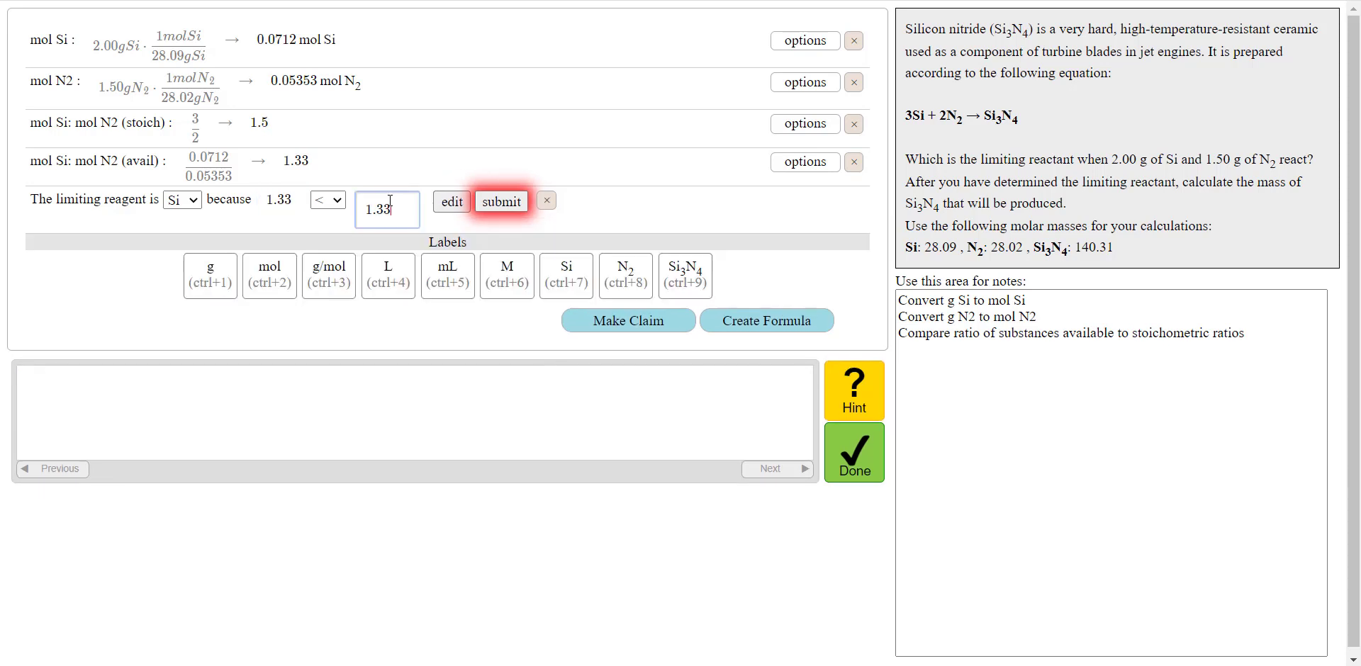
pyautogui.press('BackSpace')
pyautogui.press('BackSpace')
pyautogui.write('5')
pyautogui.click(489, 204)
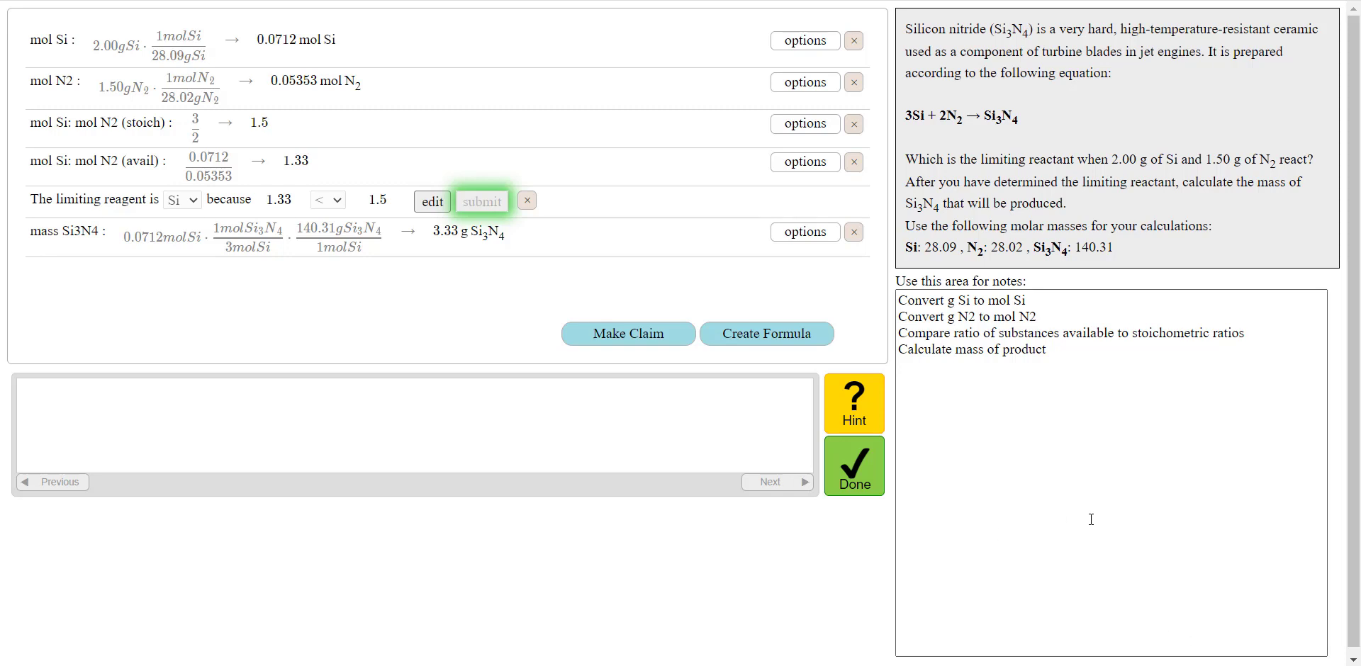
# - Add and submit a Final Quantity claim of 3.33 g for Si3N4, and mark the problem as done
pyautogui.click(611, 344)
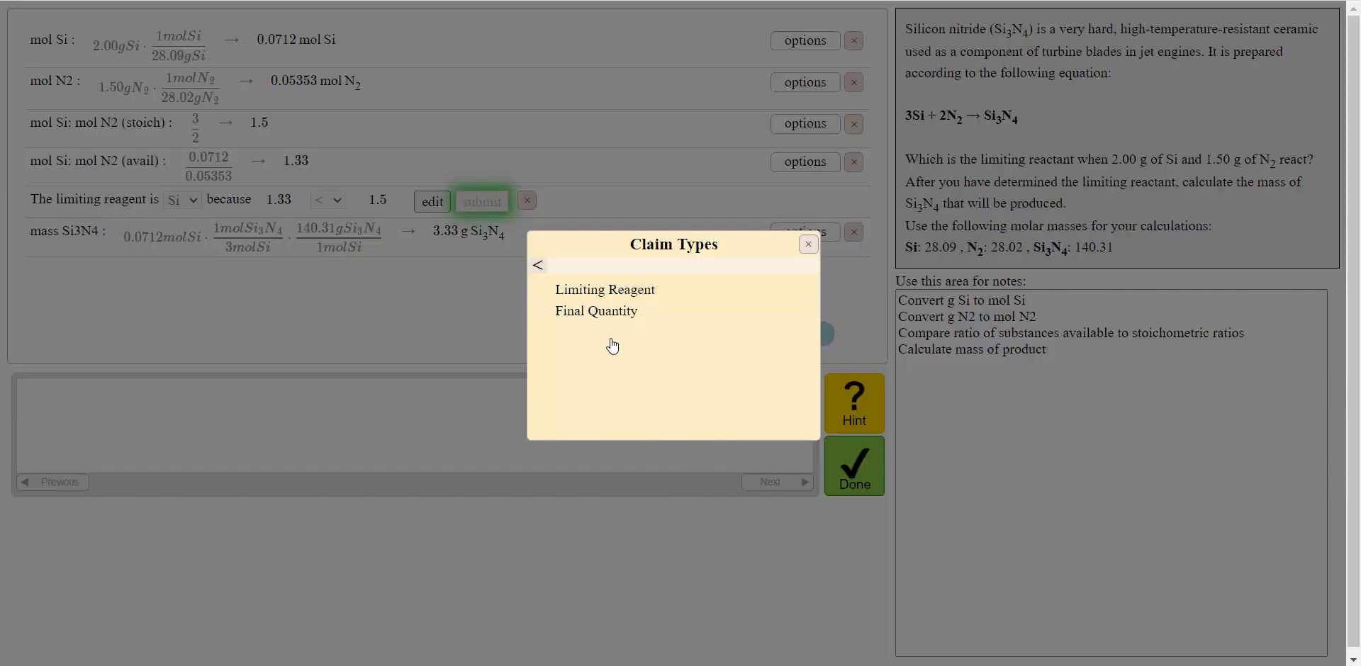
pyautogui.click(608, 316)
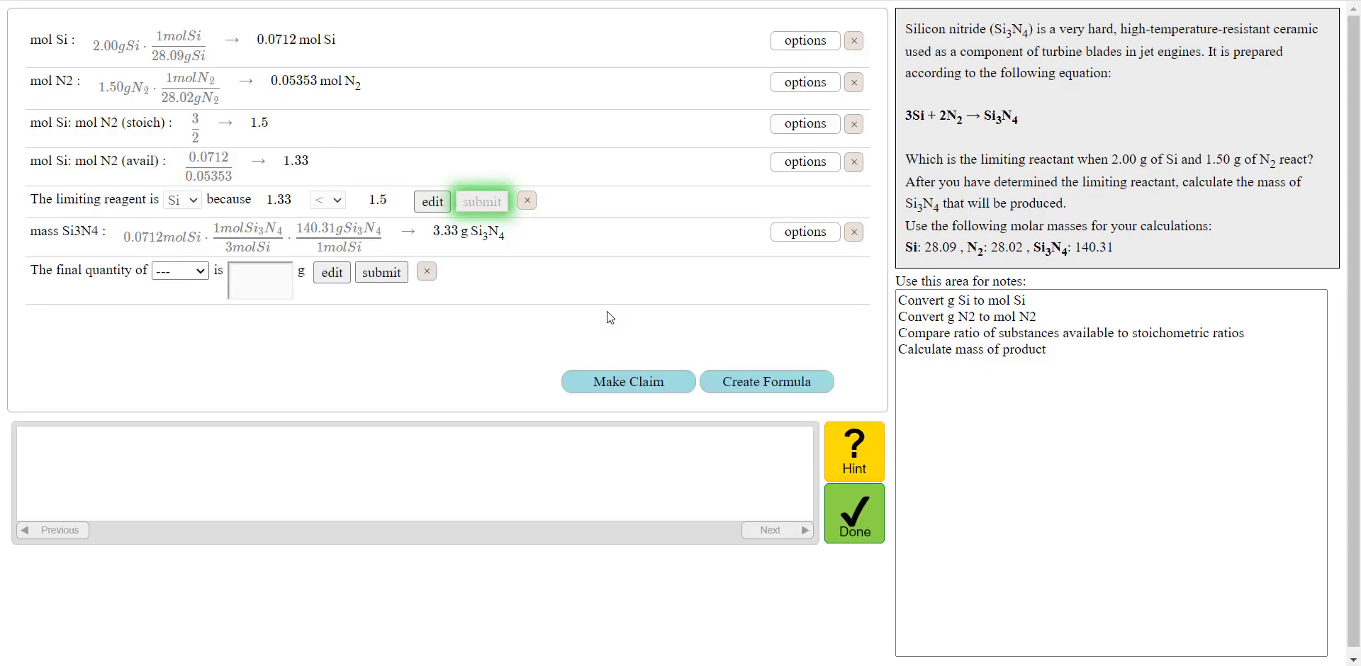
pyautogui.click(180, 271)
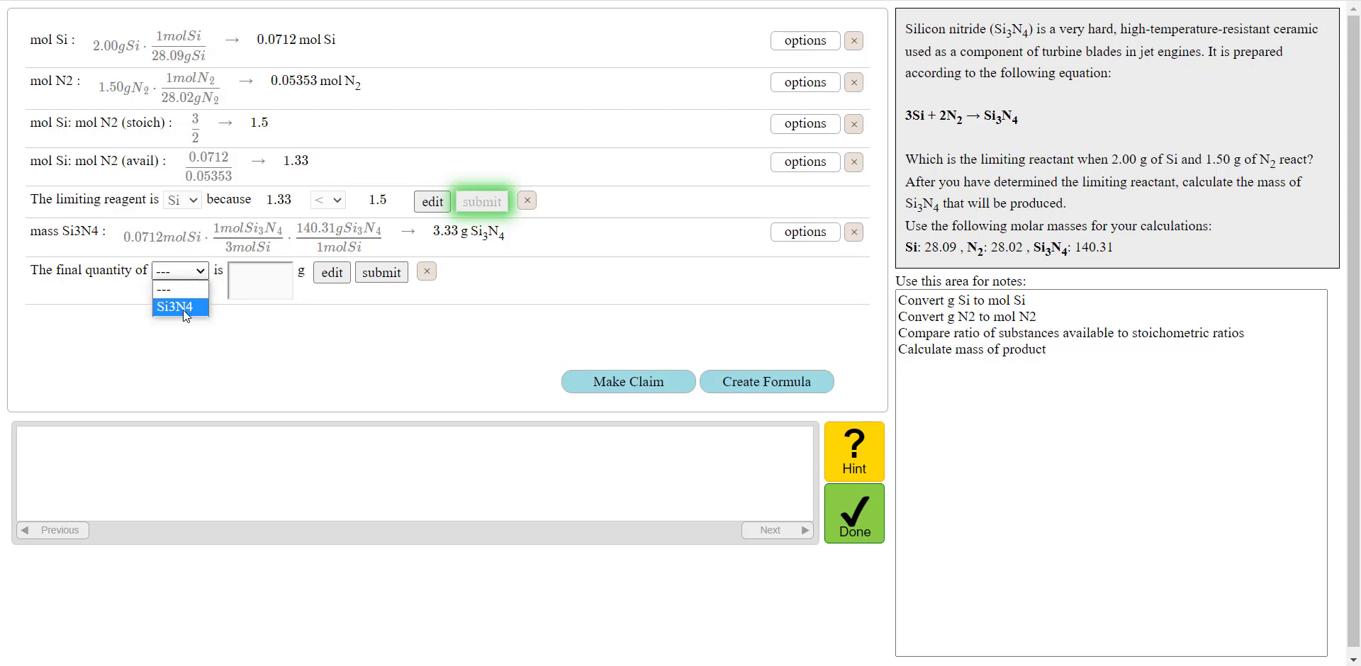
pyautogui.click(183, 309)
pyautogui.click(246, 273)
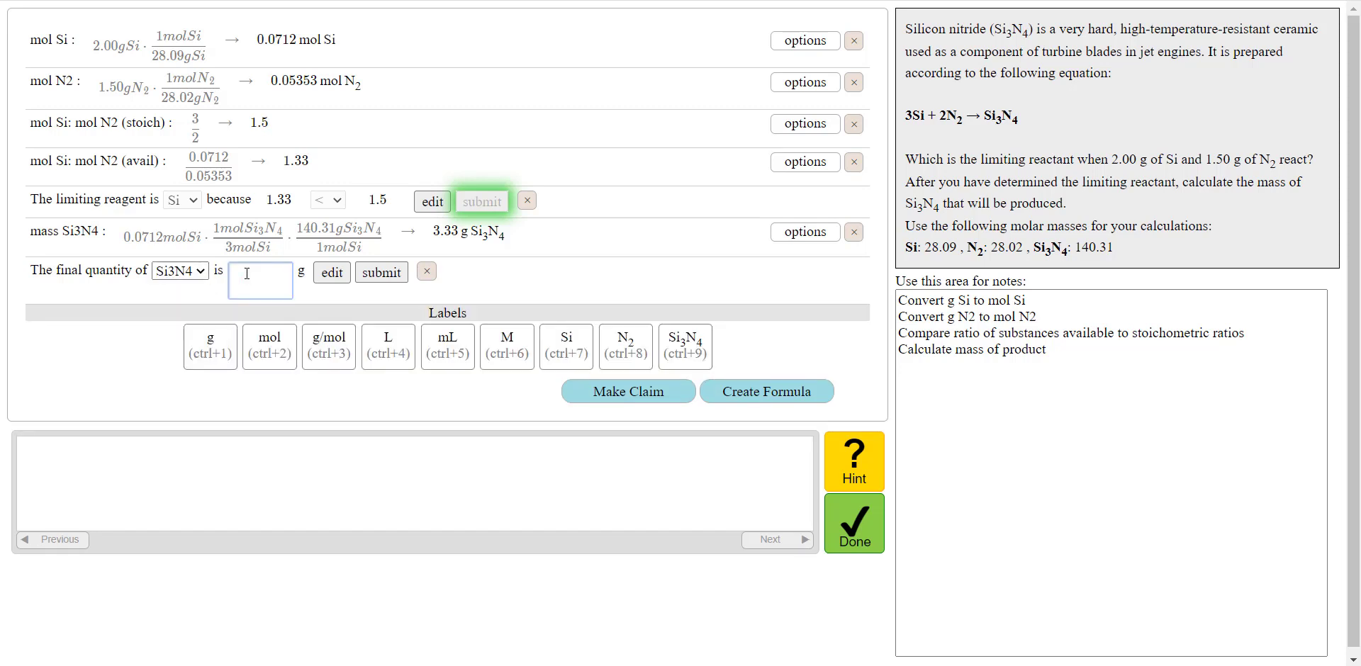
pyautogui.write('3.33')
pyautogui.click(382, 276)
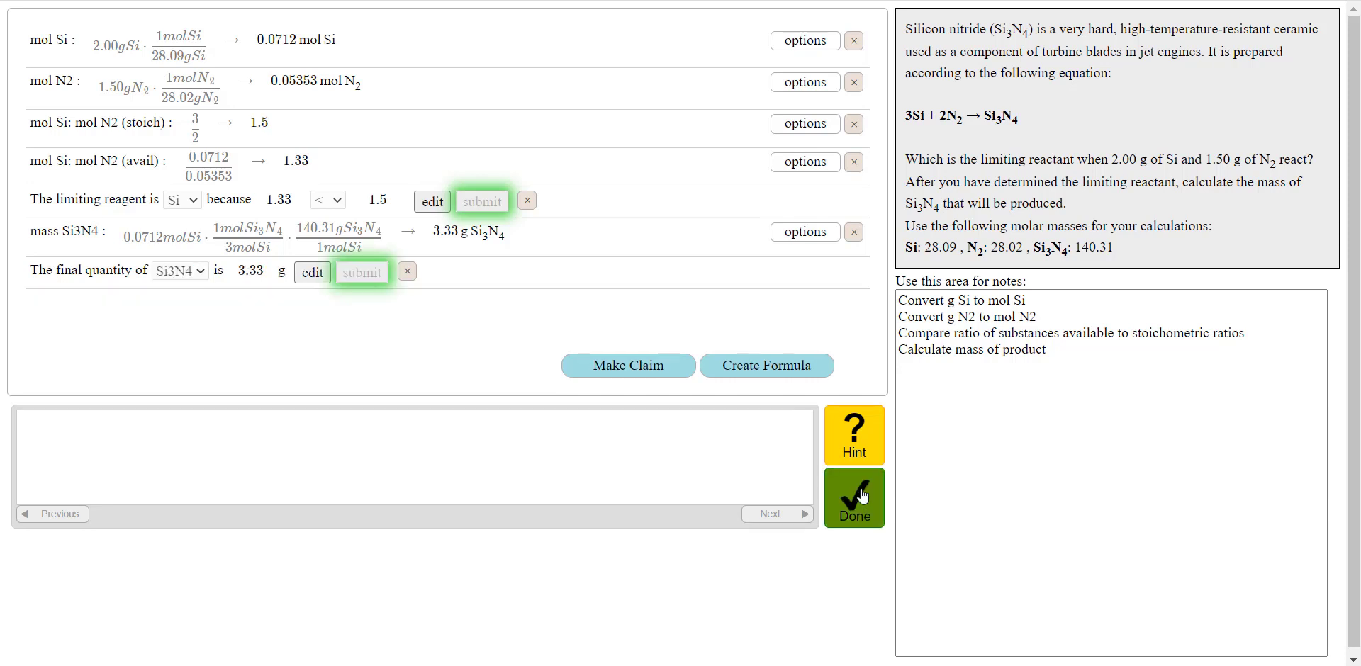
pyautogui.click(862, 496)
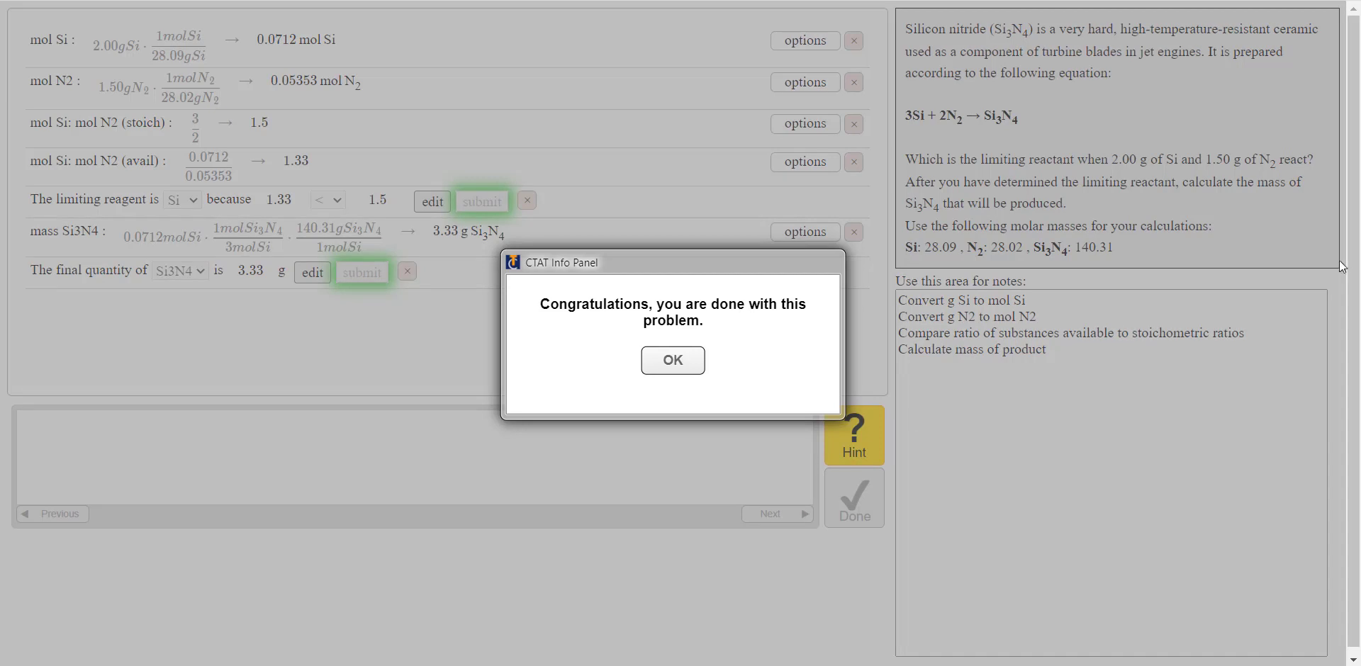